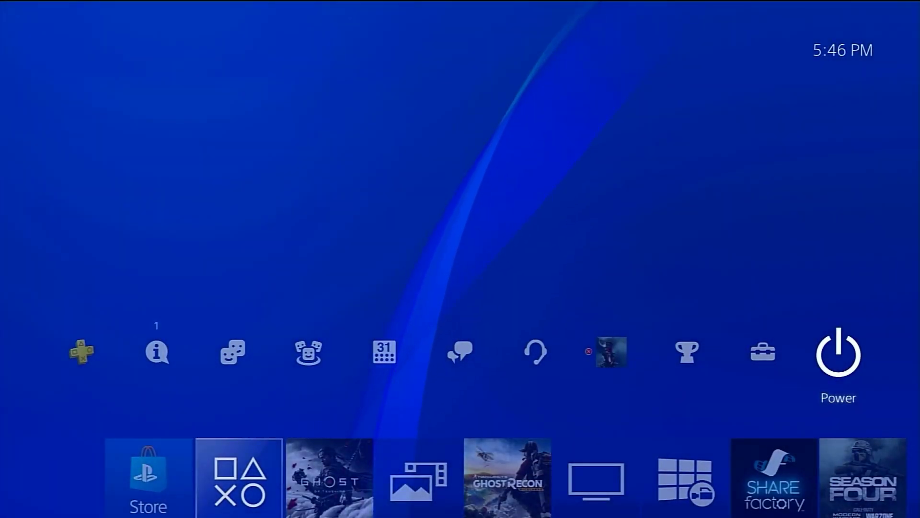
# Open the console's Power Options and move to Restart PS4.
pyautogui.press('Return')
pyautogui.press('Up')
pyautogui.press('Down')
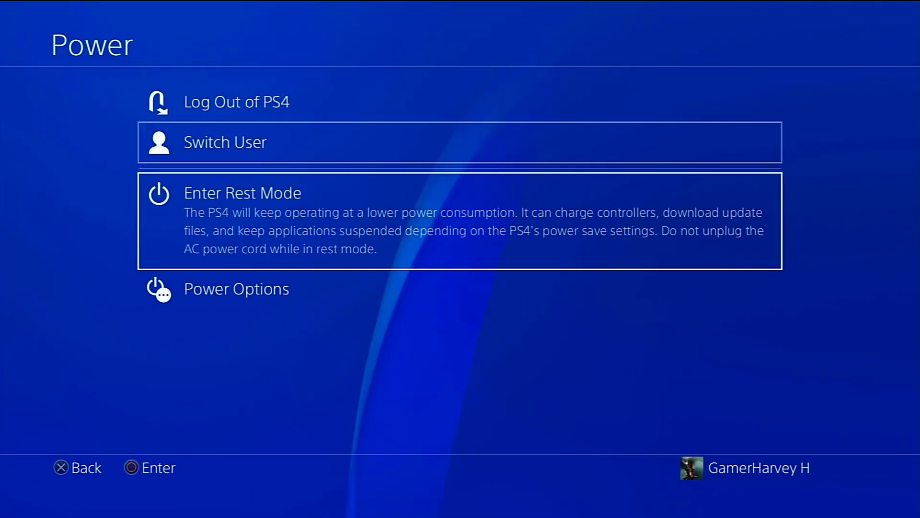
pyautogui.press('Down')
pyautogui.press('Return')
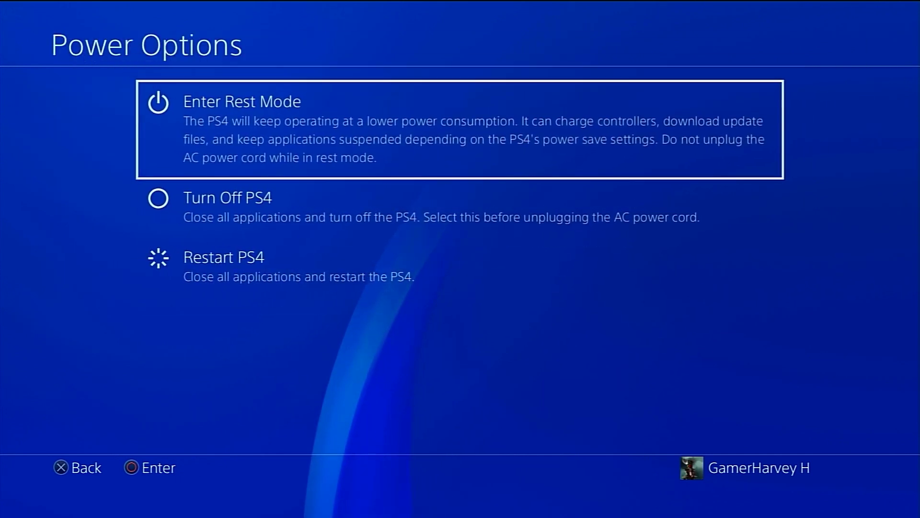
pyautogui.press('Down')
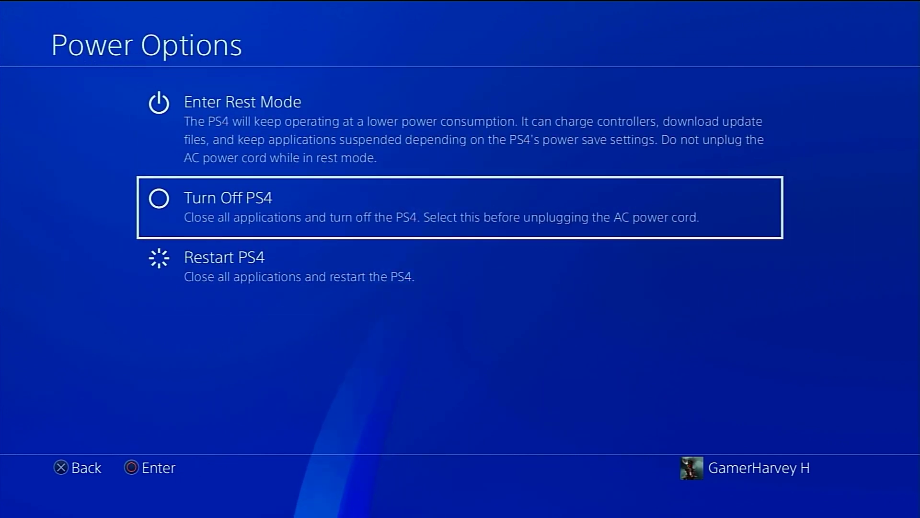
pyautogui.press('Down')
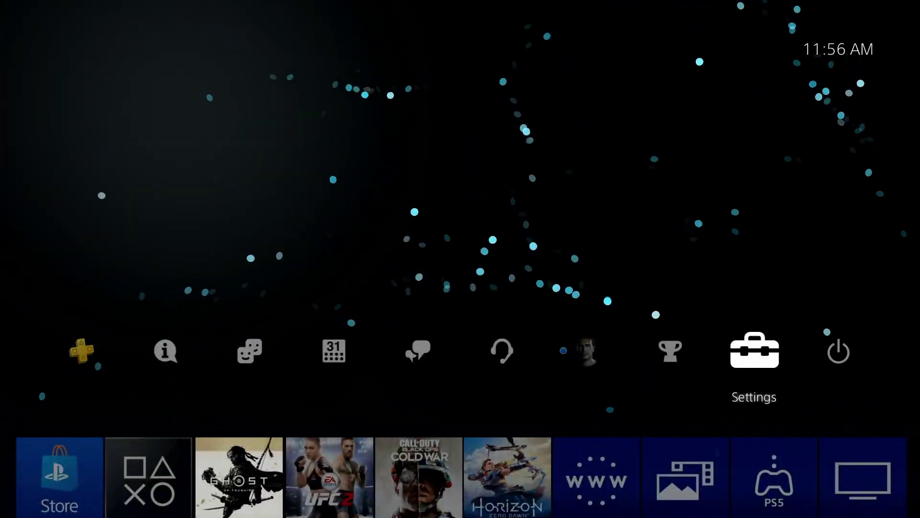
# Run Test Internet Connection from the console's Network settings.
pyautogui.press('Return')
pyautogui.press('Down')
pyautogui.press('Down')
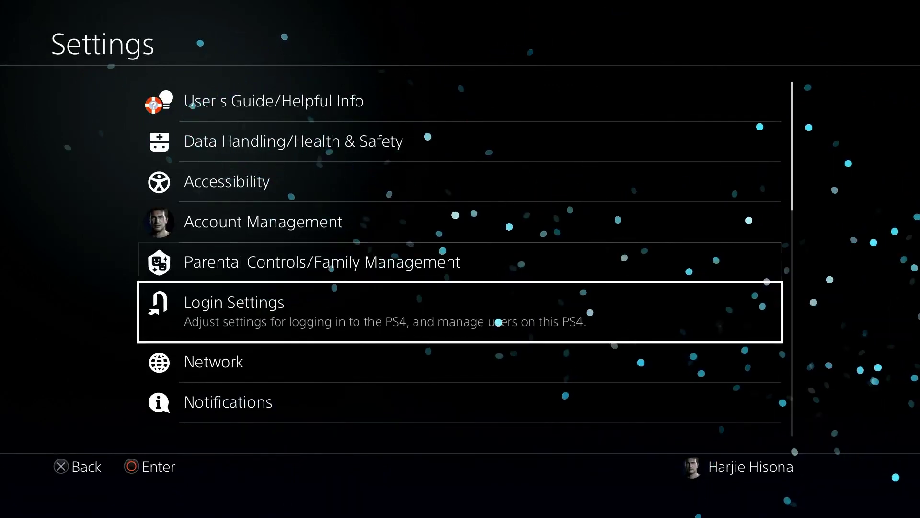
pyautogui.press('Down')
pyautogui.press('Return')
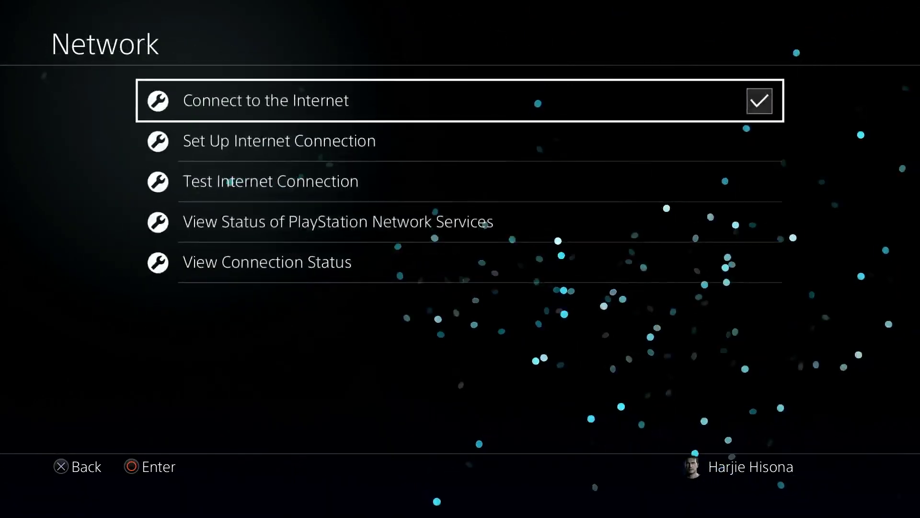
pyautogui.press('Down')
pyautogui.press('Down')
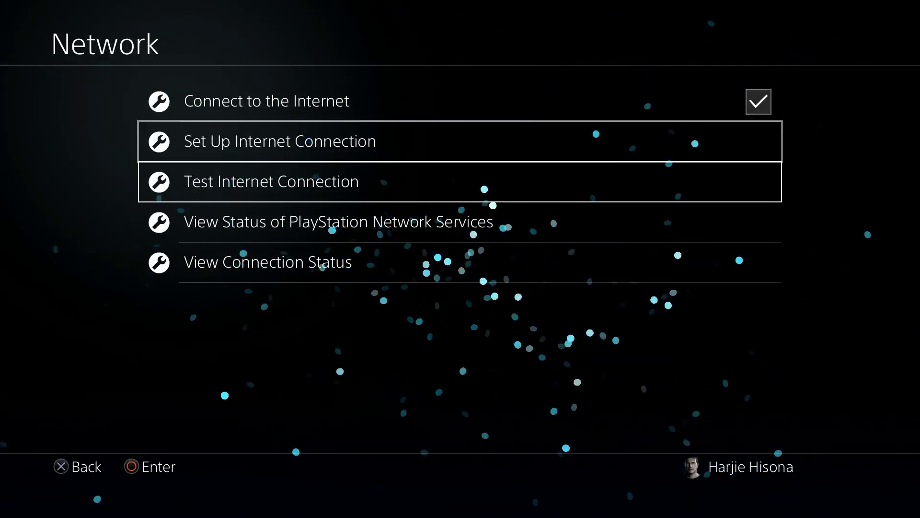
pyautogui.press('Return')
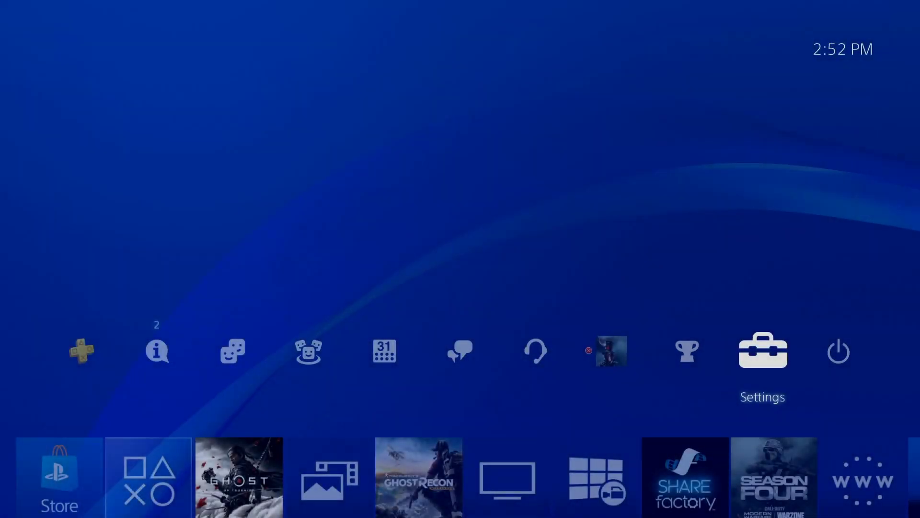
# Start Set Up Internet Connection from the console's Network settings.
pyautogui.press('Return')
pyautogui.press('Down')
pyautogui.press('Down')
pyautogui.press('Down')
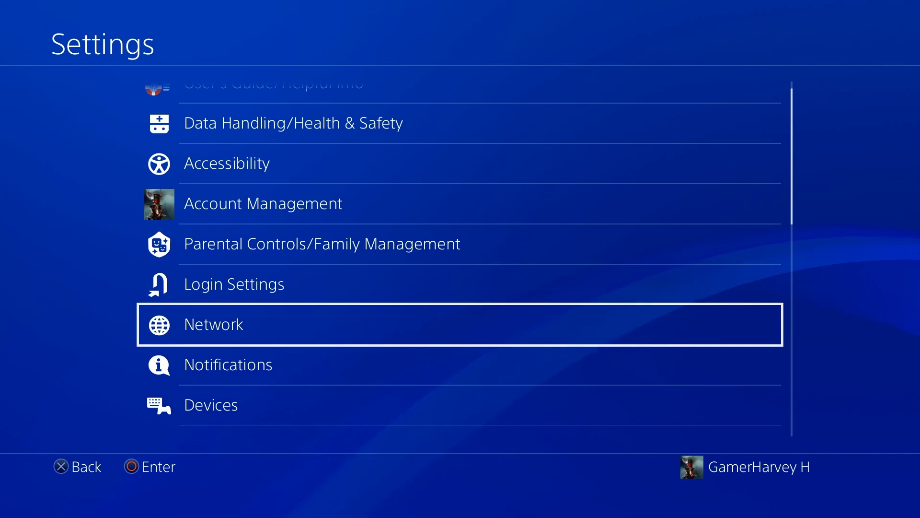
pyautogui.press('Return')
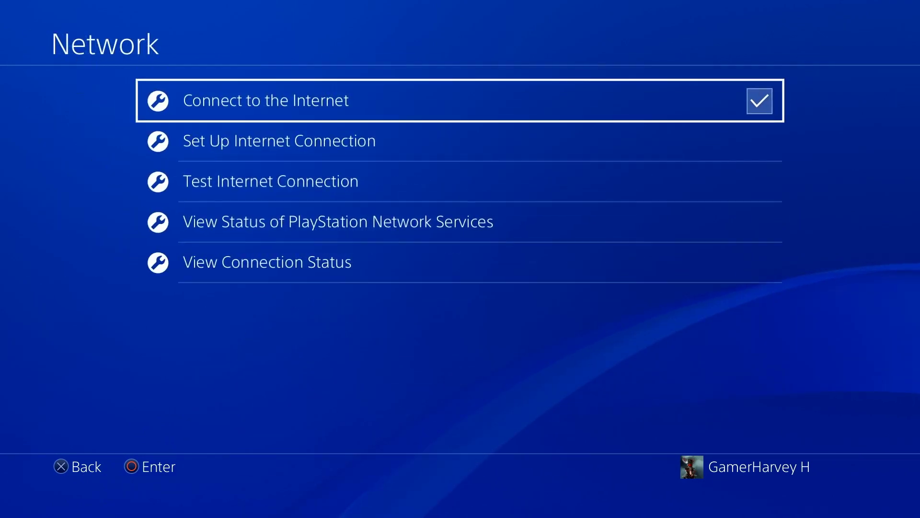
pyautogui.press('Down')
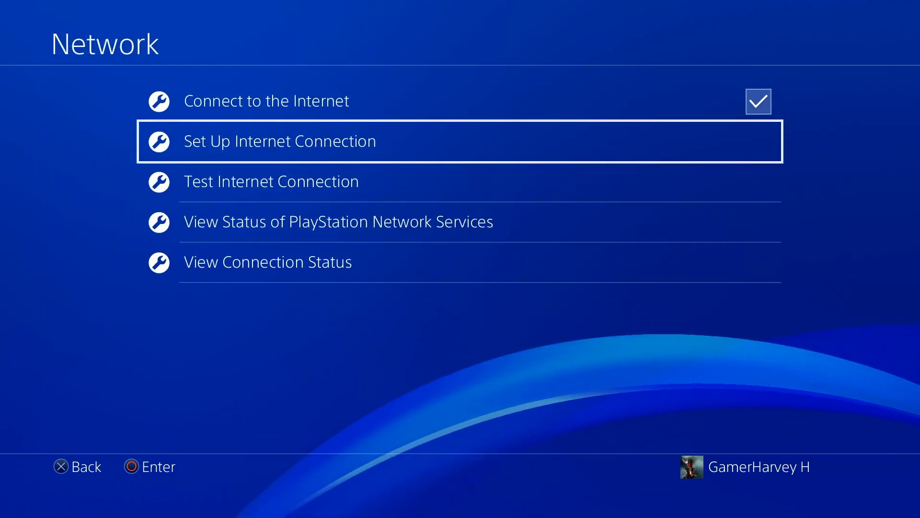
pyautogui.press('Return')
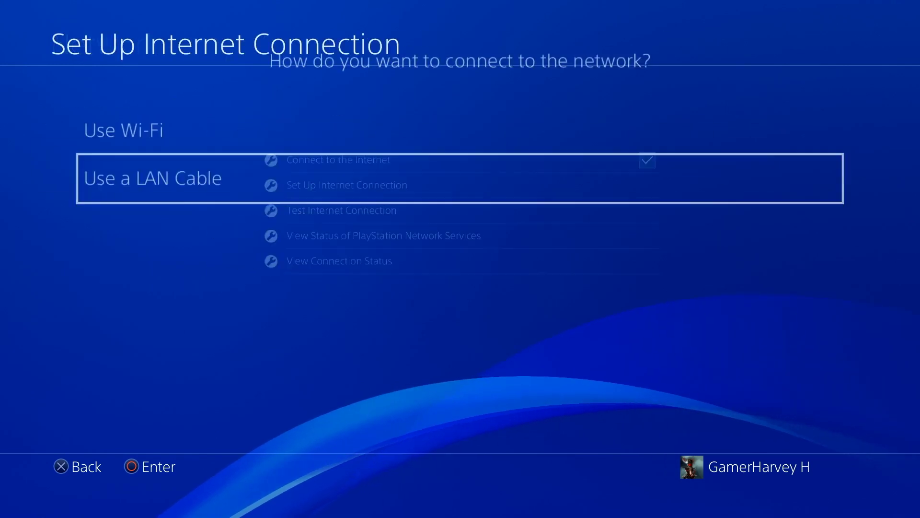
# Choose Wi-Fi as the network connection and the Custom setup method.
pyautogui.press('Up')
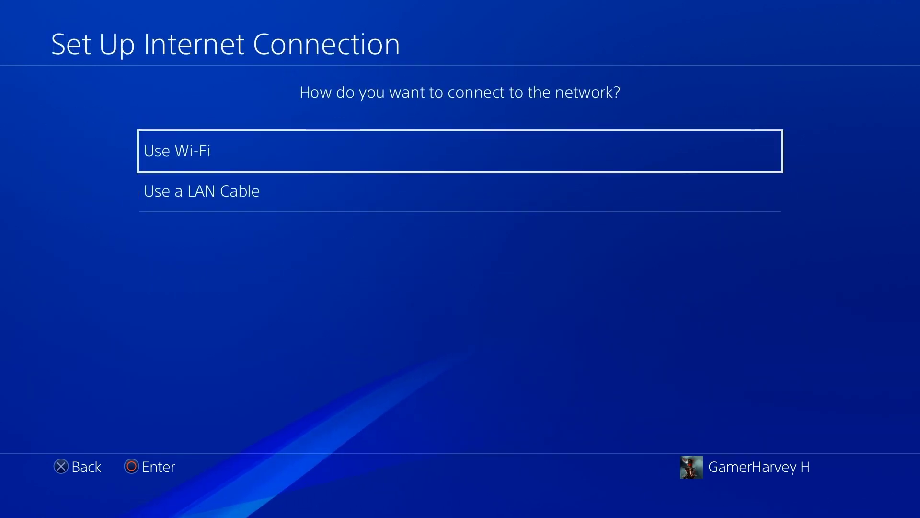
pyautogui.press('Return')
pyautogui.press('Down')
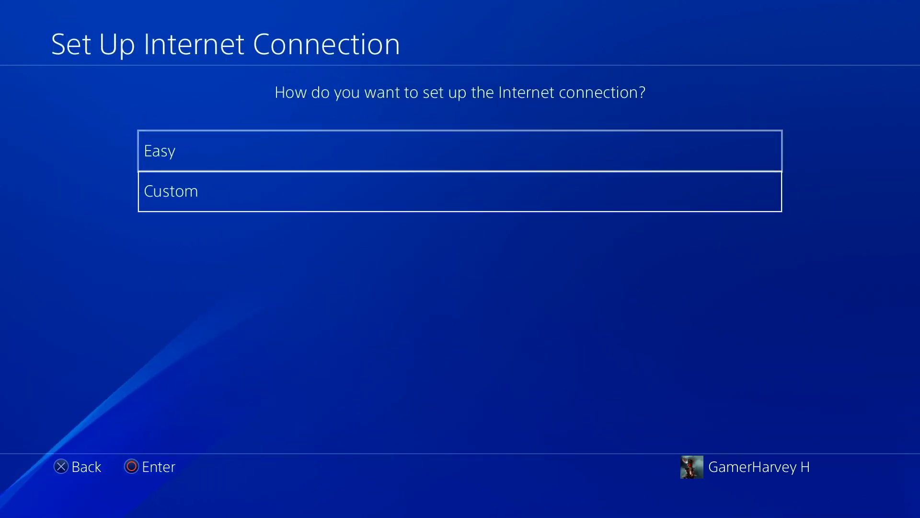
pyautogui.press('Return')
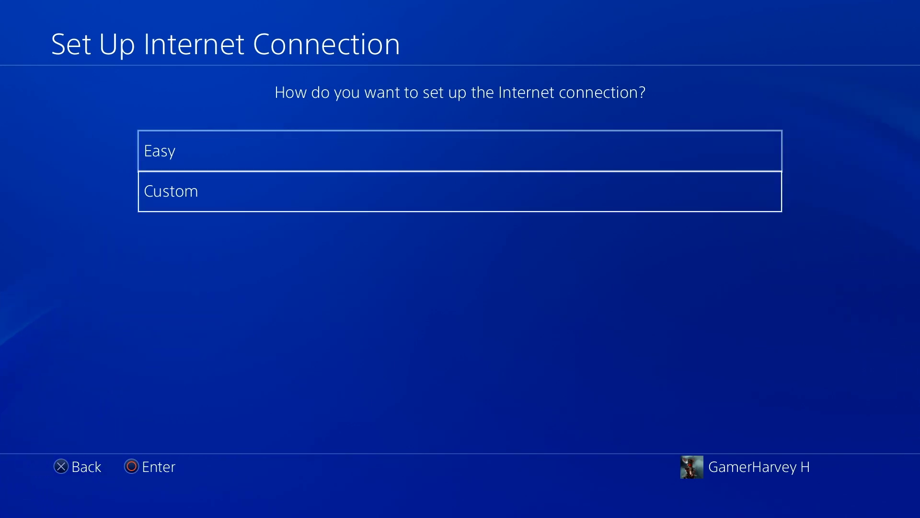
# Set the IP address settings to Automatic and the DHCP host name to Do Not Specify.
pyautogui.press('Up')
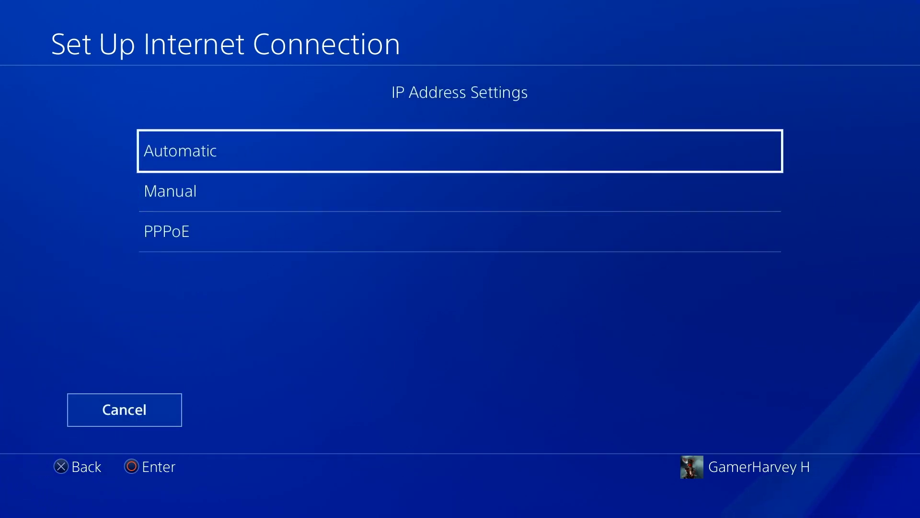
pyautogui.press('Down')
pyautogui.press('Up')
pyautogui.press('Return')
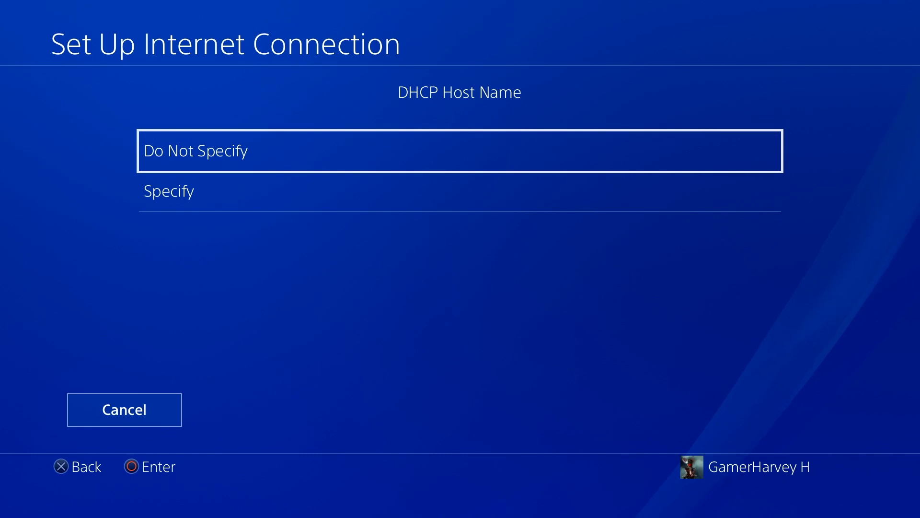
pyautogui.press('Down')
pyautogui.press('Return')
# Set DNS to Manual and accept 8.8.8.8 as the primary and 8.8.4.4 as the secondary DNS.
pyautogui.press('Up')
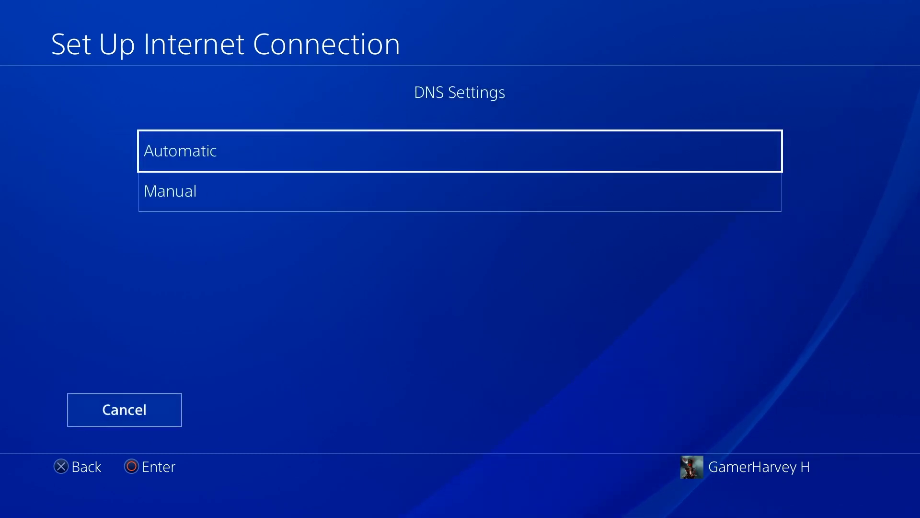
pyautogui.press('Down')
pyautogui.press('Return')
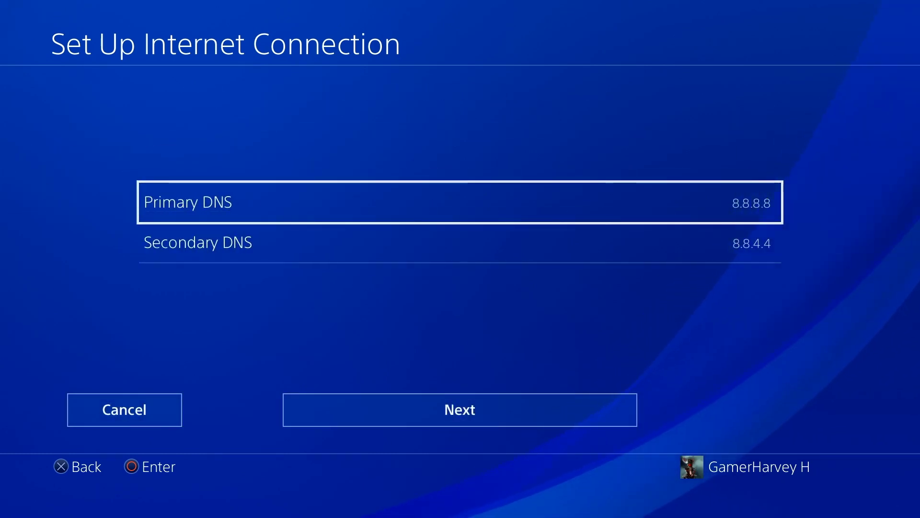
pyautogui.press('Return')
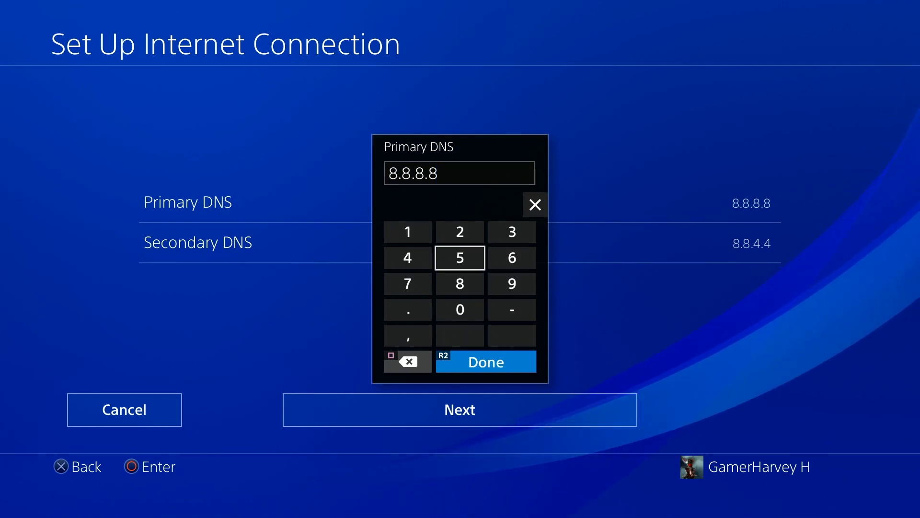
pyautogui.press('Escape')
pyautogui.press('Down')
pyautogui.press('Return')
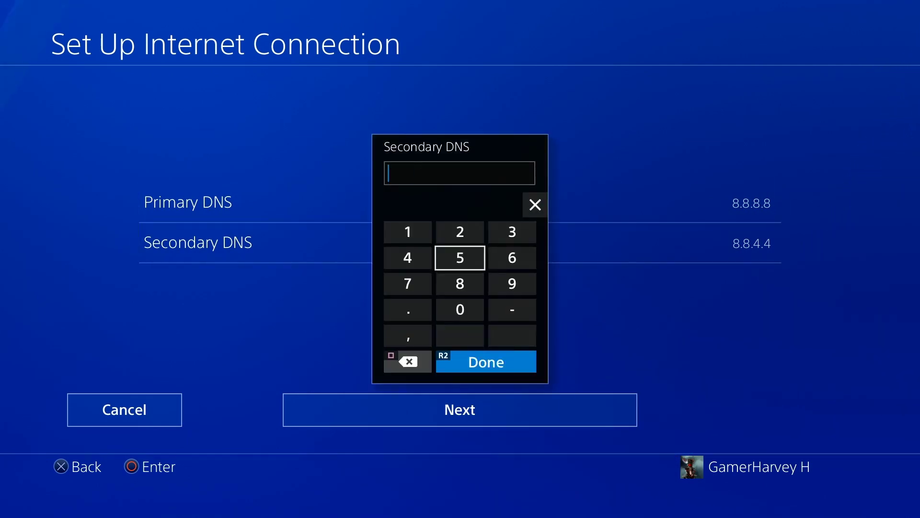
pyautogui.press('Escape')
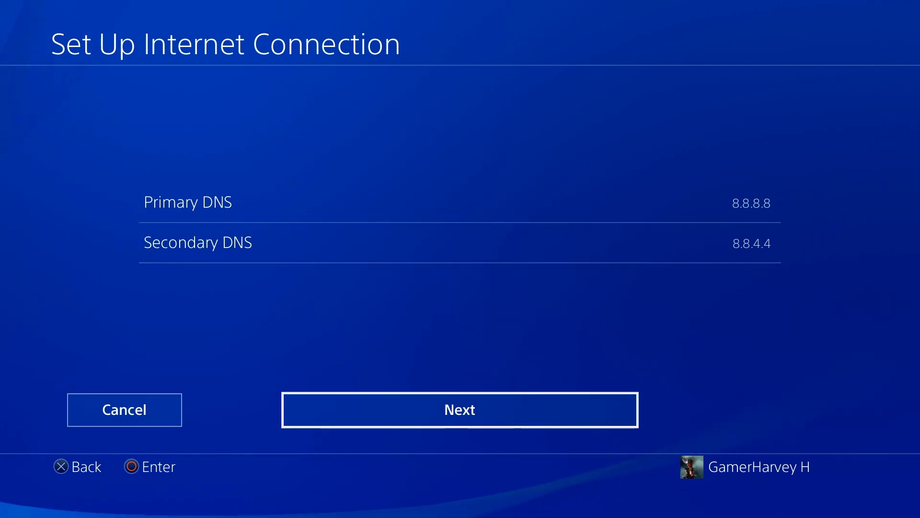
pyautogui.press('Return')
# Set the MTU to Automatic and confirm the proxy server choice.
pyautogui.press('Down')
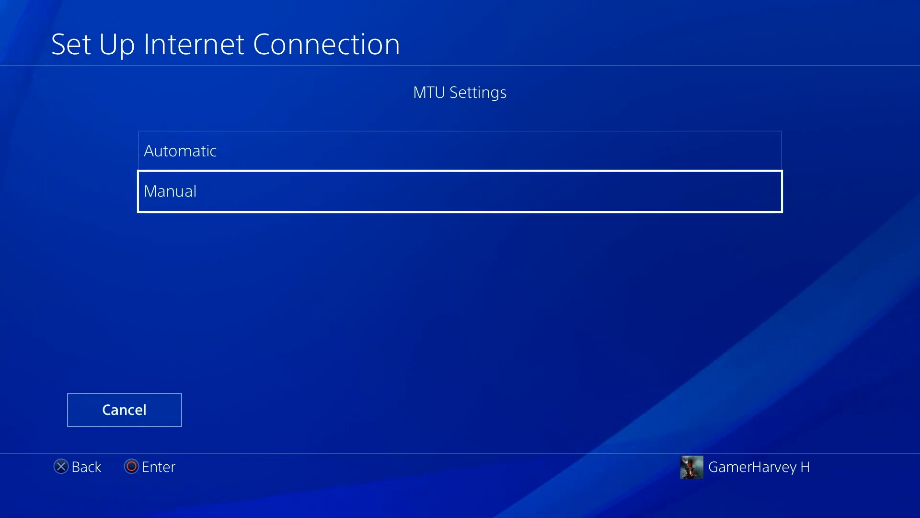
pyautogui.press('Return')
pyautogui.press('Down')
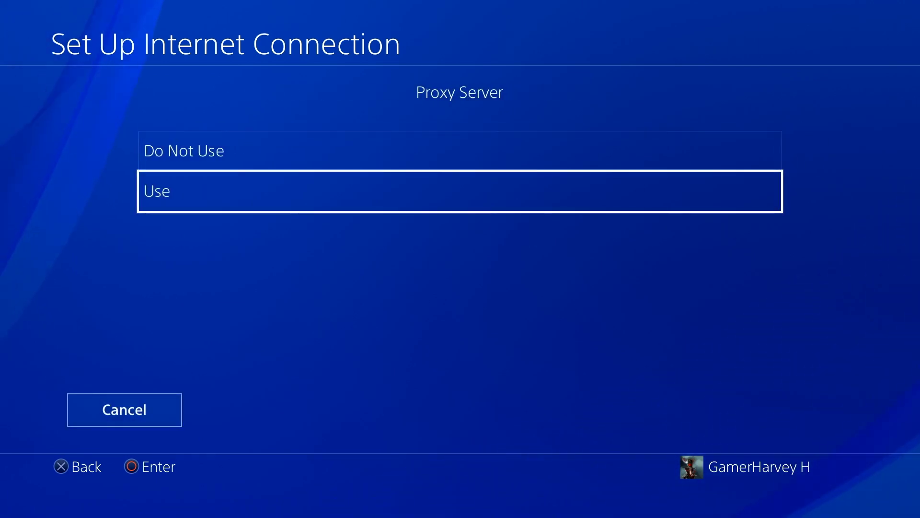
pyautogui.press('Return')
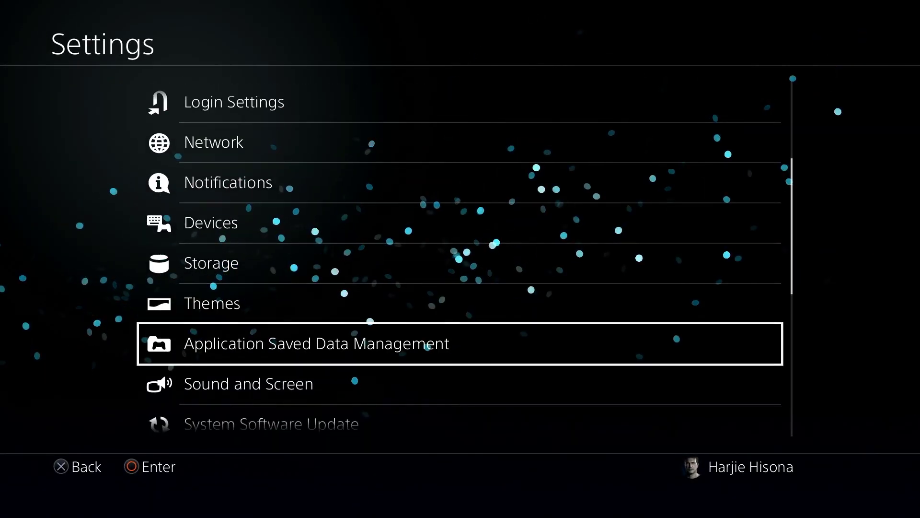
# Open System Software Update in the console settings.
pyautogui.press('Down')
pyautogui.press('Down')
pyautogui.press('Down')
pyautogui.press('Down')
pyautogui.press('Down')
pyautogui.press('Down')
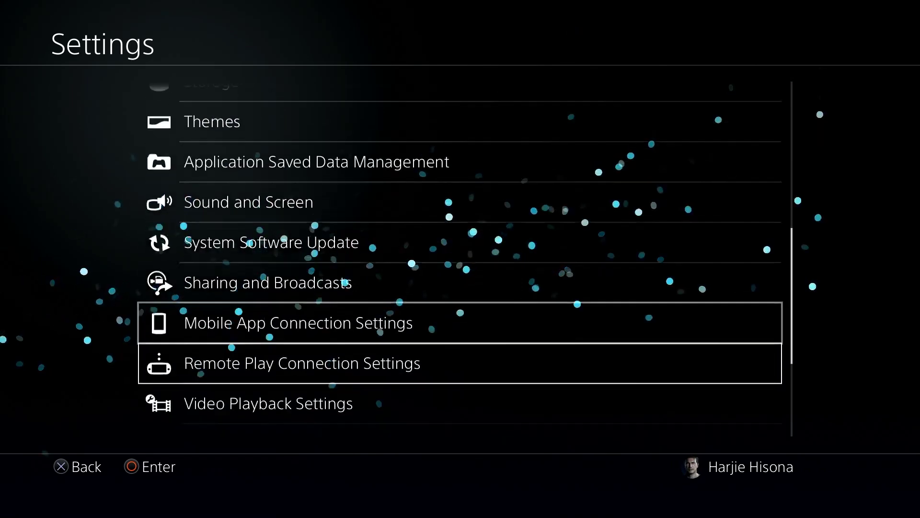
pyautogui.press('Down')
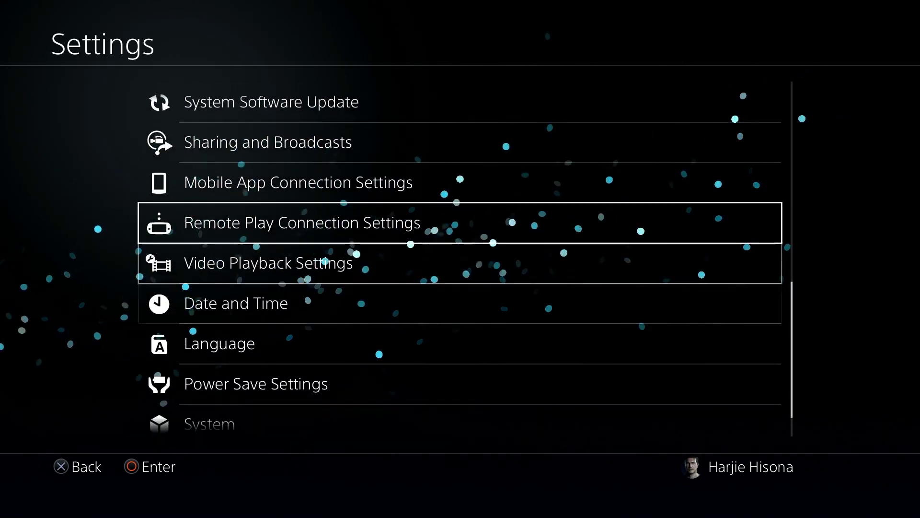
pyautogui.press('Up')
pyautogui.press('Up')
pyautogui.press('Up')
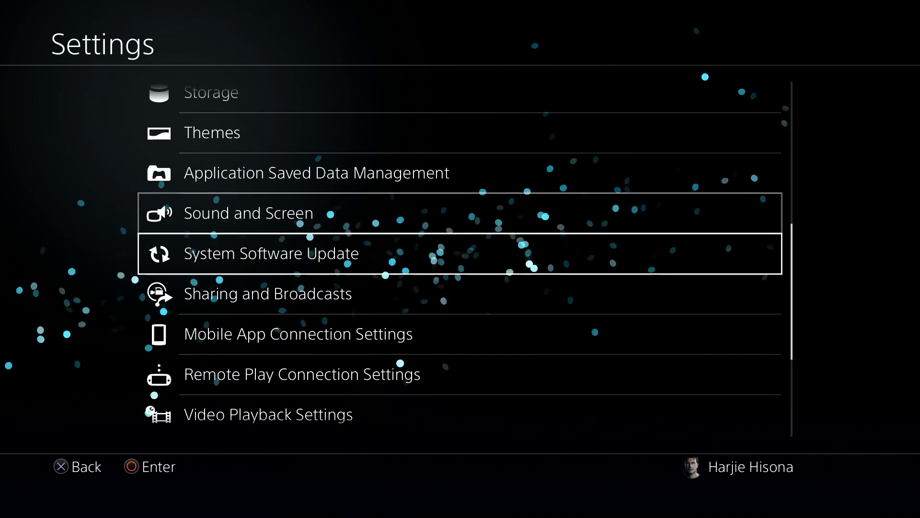
pyautogui.press('Return')
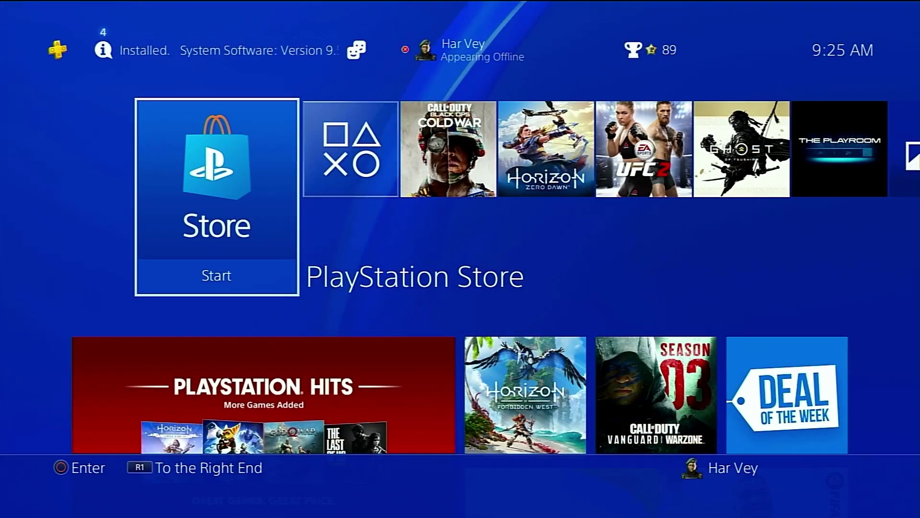
# Open the Library from the far end of the home screen's content row.
pyautogui.press('Right')
pyautogui.press('Right')
pyautogui.press('Right')
pyautogui.press('Right')
pyautogui.press('Right')
pyautogui.press('Right')
pyautogui.press('Right')
pyautogui.press('Right')
pyautogui.press('Right')
pyautogui.press('Right')
pyautogui.press('Right')
pyautogui.press('Right')
pyautogui.press('Right')
pyautogui.press('Right')
pyautogui.press('Right')
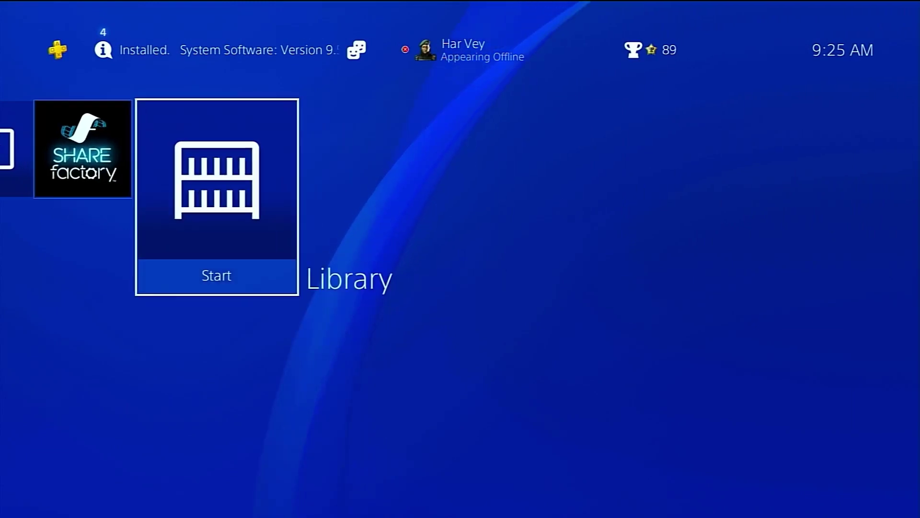
pyautogui.press('Return')
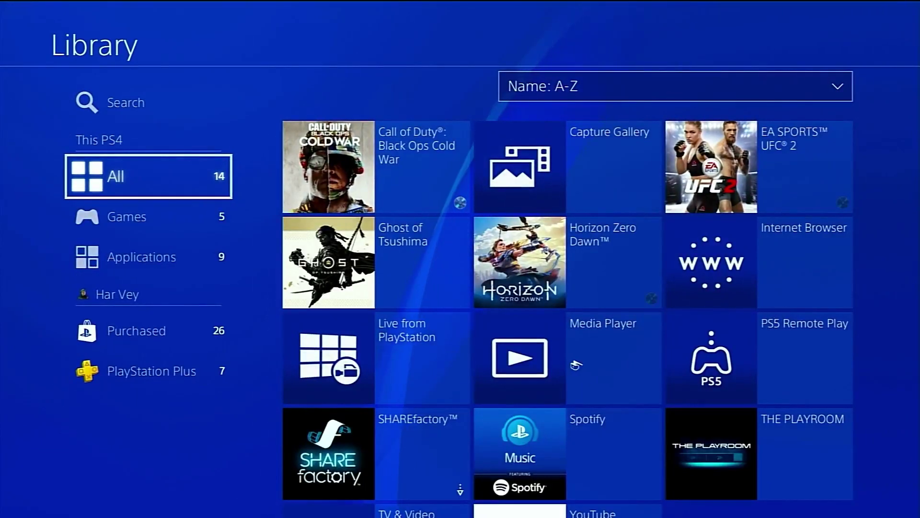
# View the Information page of Call of Duty: Black Ops Cold War in the Library.
pyautogui.press('Right')
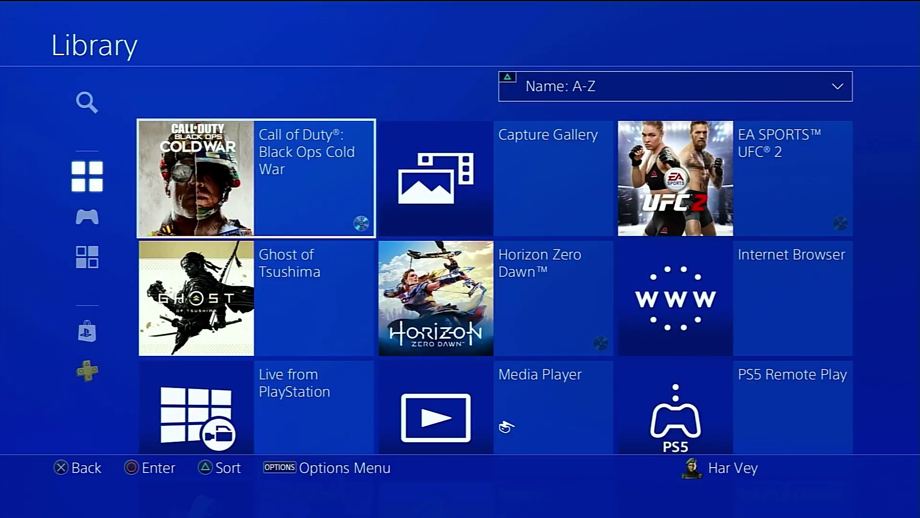
pyautogui.press('Menu')
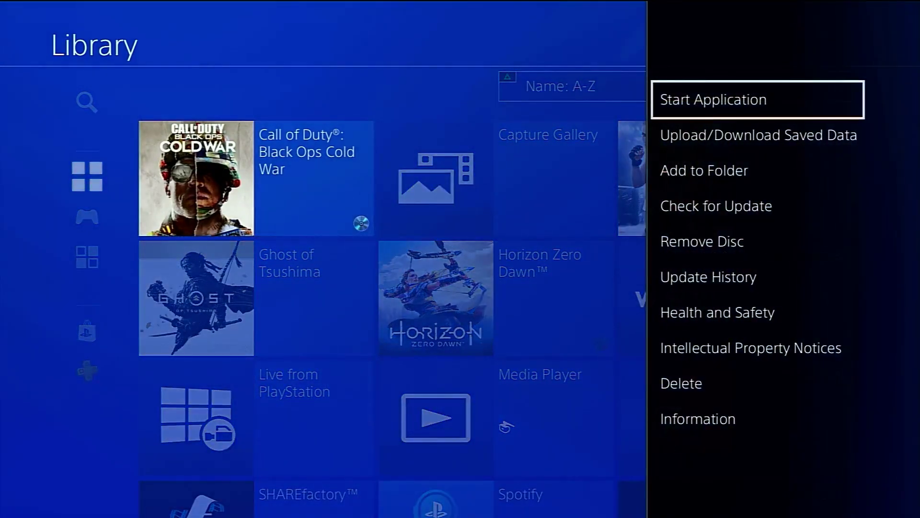
pyautogui.press('Down')
pyautogui.press('Down')
pyautogui.press('Down')
pyautogui.press('Down')
pyautogui.press('Down')
pyautogui.press('Down')
pyautogui.press('Down')
pyautogui.press('Down')
pyautogui.press('Down')
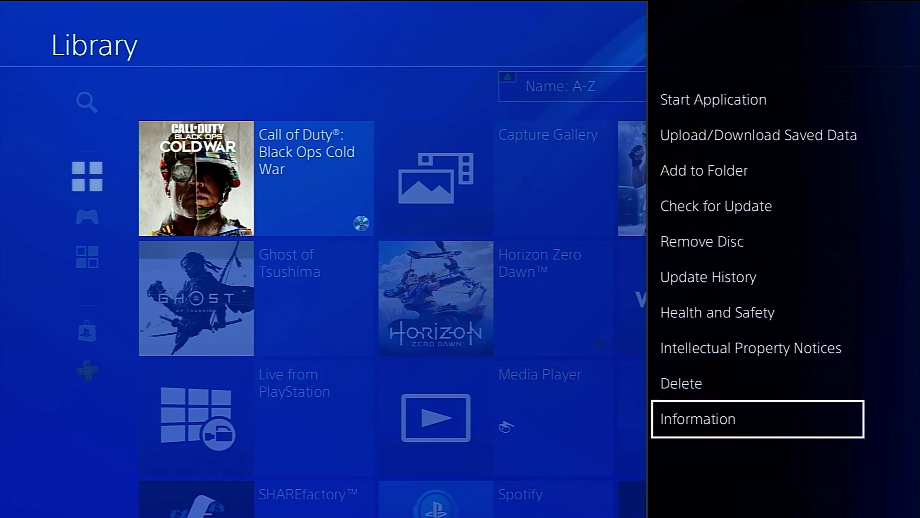
pyautogui.press('Return')
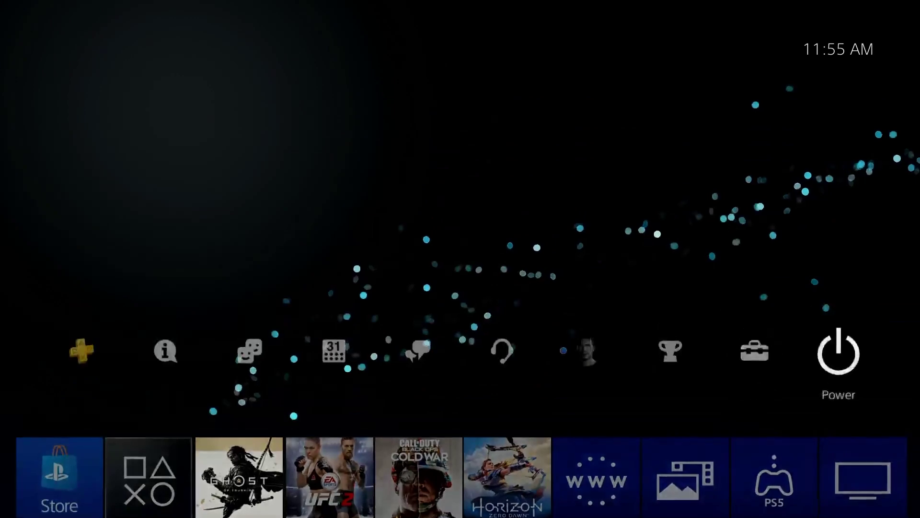
# Open the Initialization section at the end of the console settings.
pyautogui.press('Left')
pyautogui.press('Return')
pyautogui.press('Down')
pyautogui.press('Down')
pyautogui.press('Down')
pyautogui.press('Down')
pyautogui.press('Down')
pyautogui.press('Down')
pyautogui.press('Down')
pyautogui.press('Down')
pyautogui.press('Down')
pyautogui.press('Down')
pyautogui.press('Down')
pyautogui.press('Down')
pyautogui.press('Down')
pyautogui.press('Down')
pyautogui.press('Down')
pyautogui.press('Down')
pyautogui.press('Down')
pyautogui.press('Down')
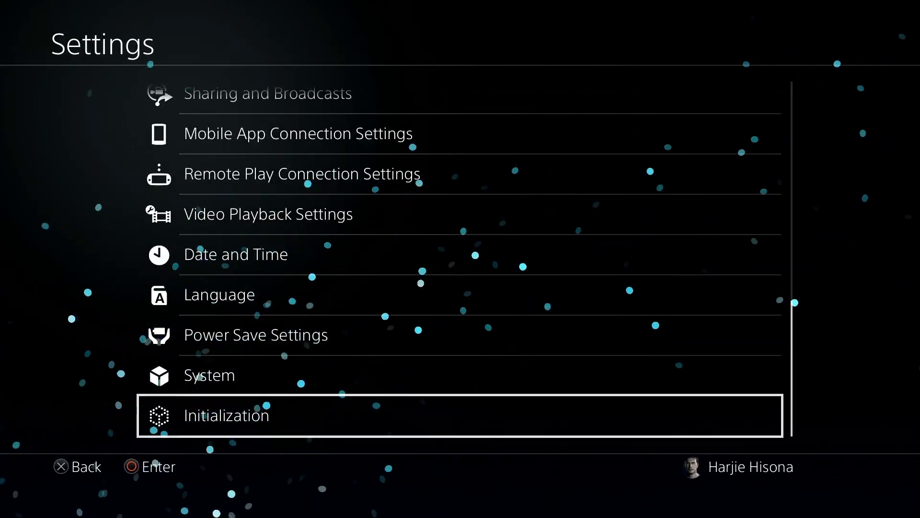
pyautogui.press('Return')
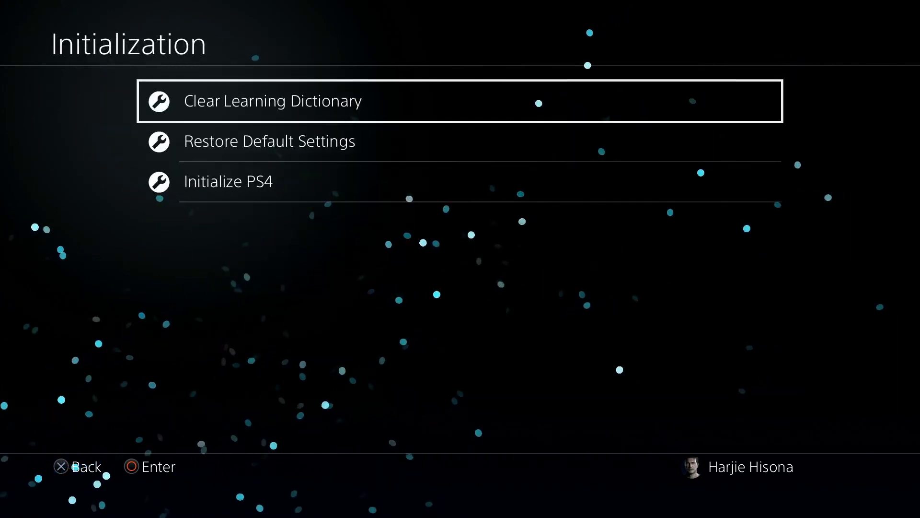
# Open Initialize PS4 and select Quick as the initialization method.
pyautogui.press('Down')
pyautogui.press('Down')
pyautogui.press('Return')
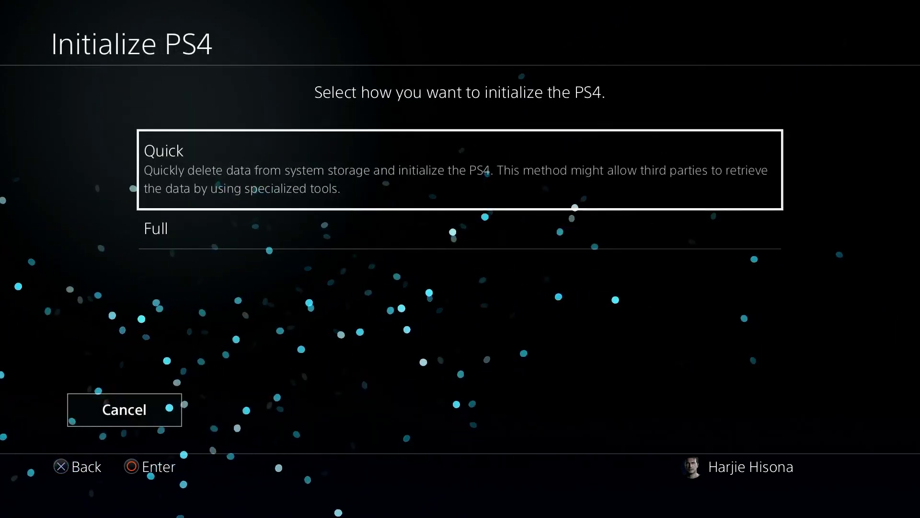
pyautogui.press('Down')
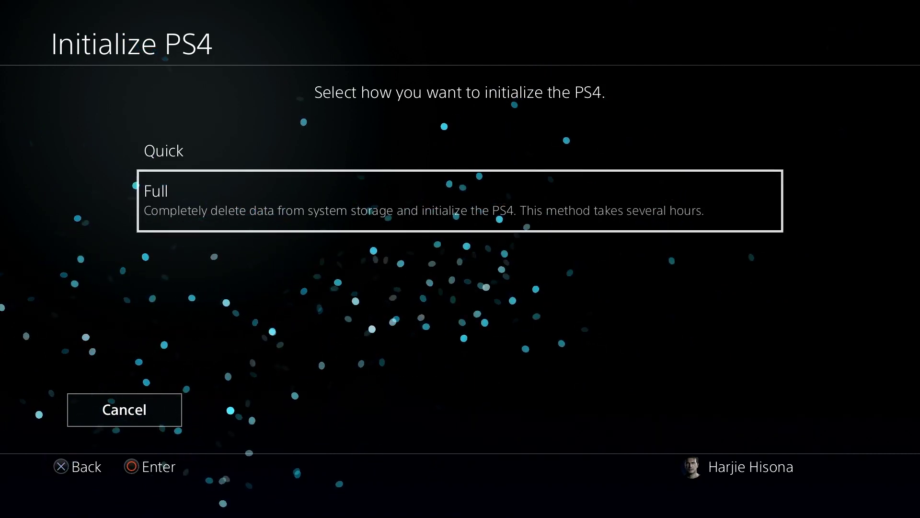
pyautogui.press('Up')
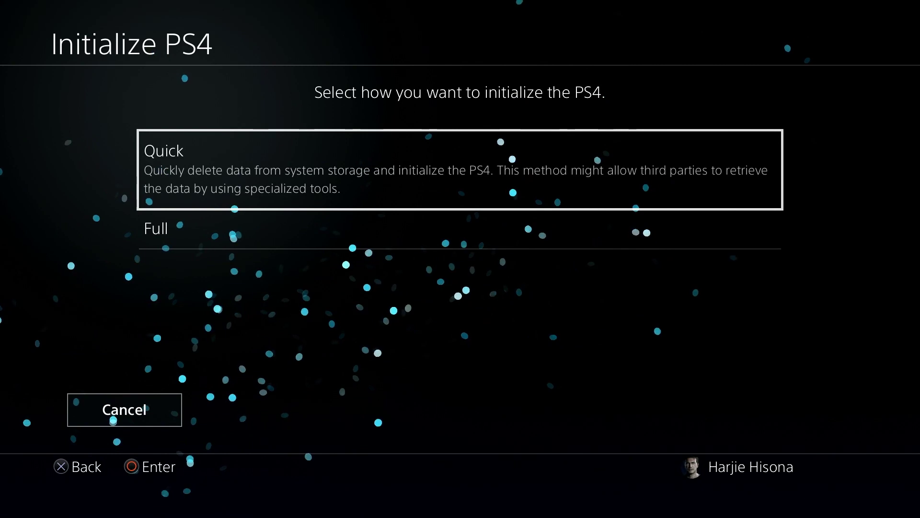